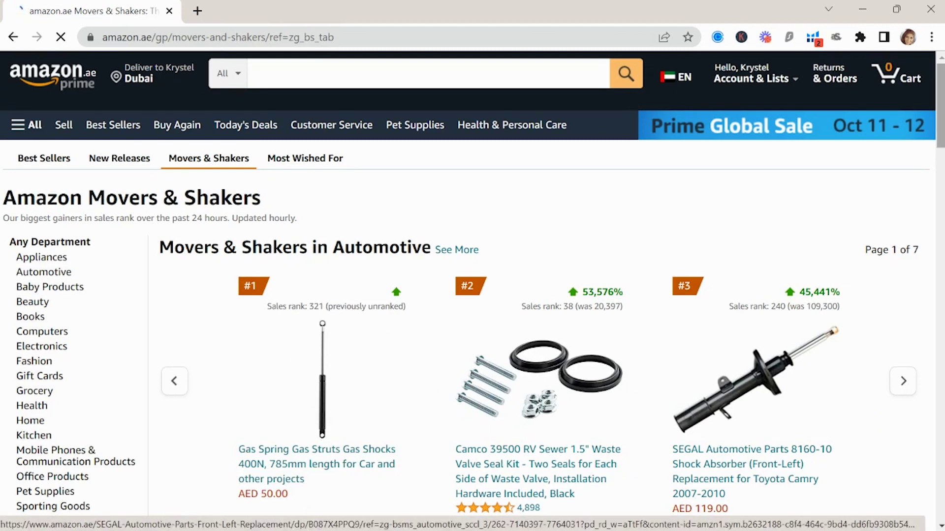
Browse the Movers & Shakers products by department, from Automotive through Grocery, Fashion, Computers and Beauty to Kitchen.
{"action": "scroll", "coordinate": [523, 244], "scroll_direction": "down", "scroll_amount": 2}
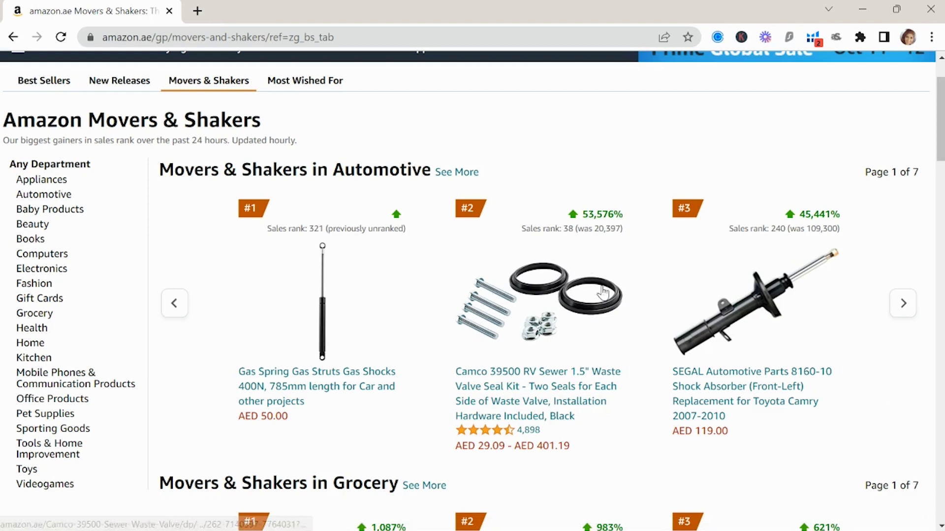
{"action": "scroll", "coordinate": [756, 377], "scroll_direction": "down", "scroll_amount": 4}
{"action": "scroll", "coordinate": [479, 290], "scroll_direction": "down", "scroll_amount": 7}
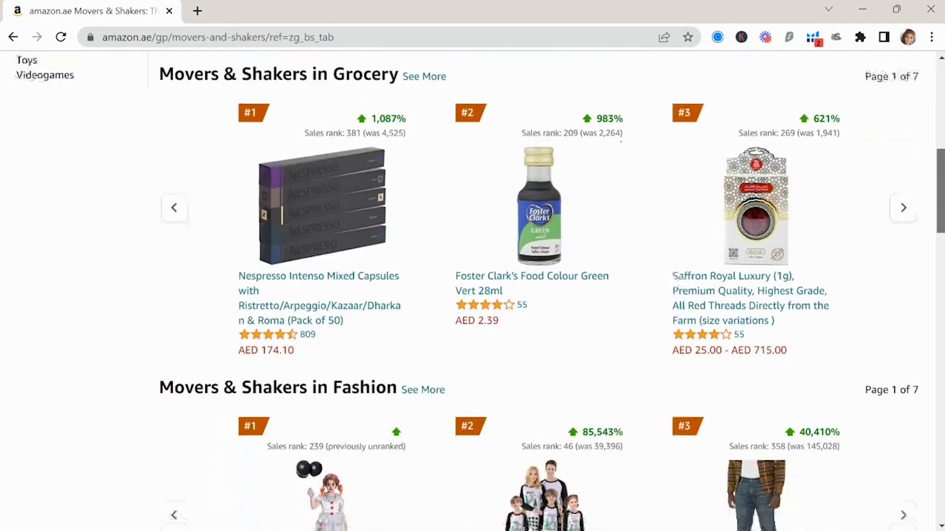
{"action": "scroll", "coordinate": [479, 290], "scroll_direction": "down", "scroll_amount": 7}
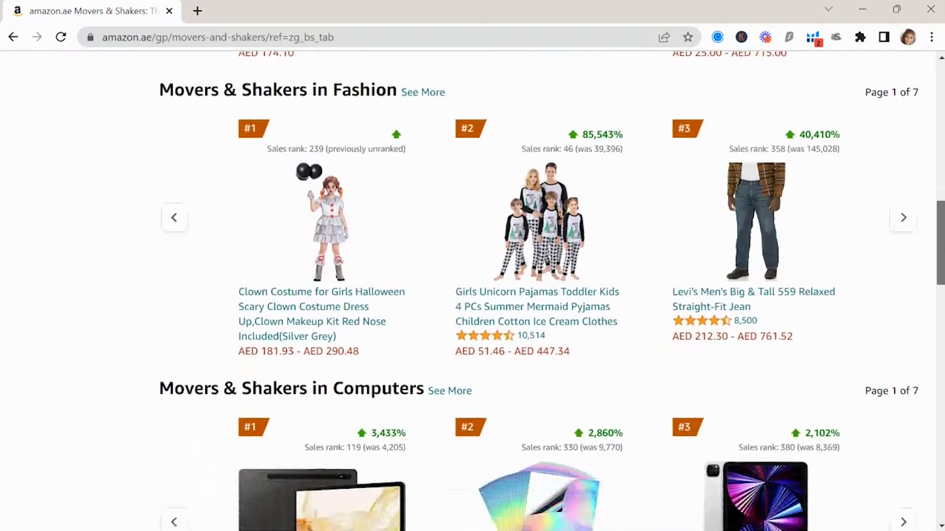
{"action": "scroll", "coordinate": [480, 290], "scroll_direction": "down", "scroll_amount": 4}
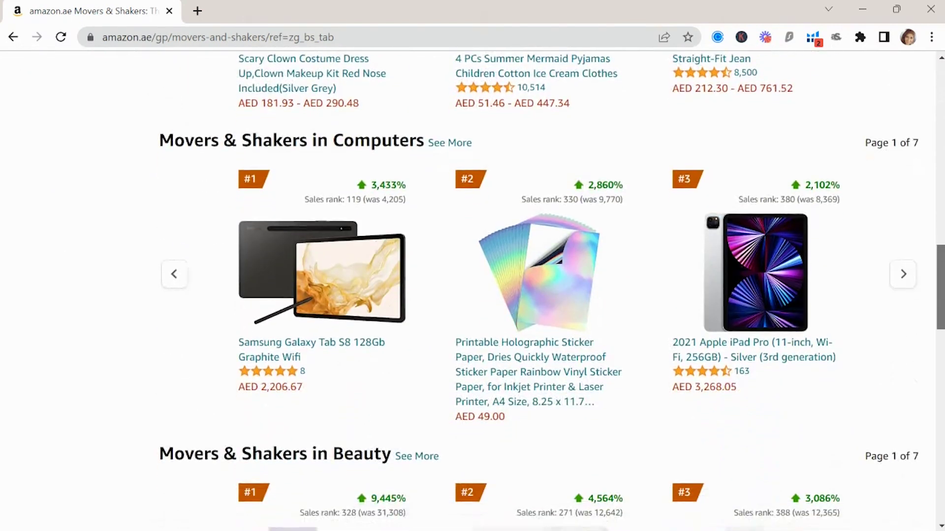
{"action": "scroll", "coordinate": [480, 291], "scroll_direction": "down", "scroll_amount": 3}
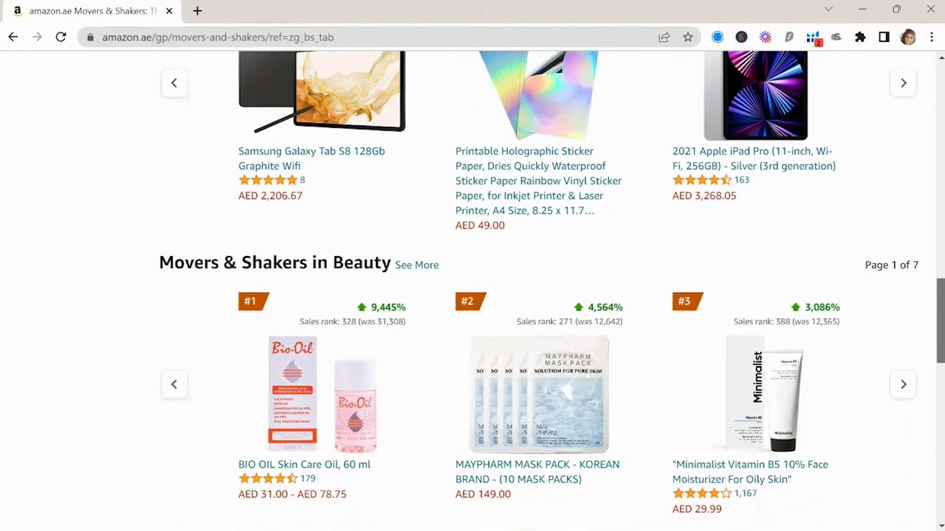
{"action": "scroll", "coordinate": [480, 290], "scroll_direction": "down", "scroll_amount": 2}
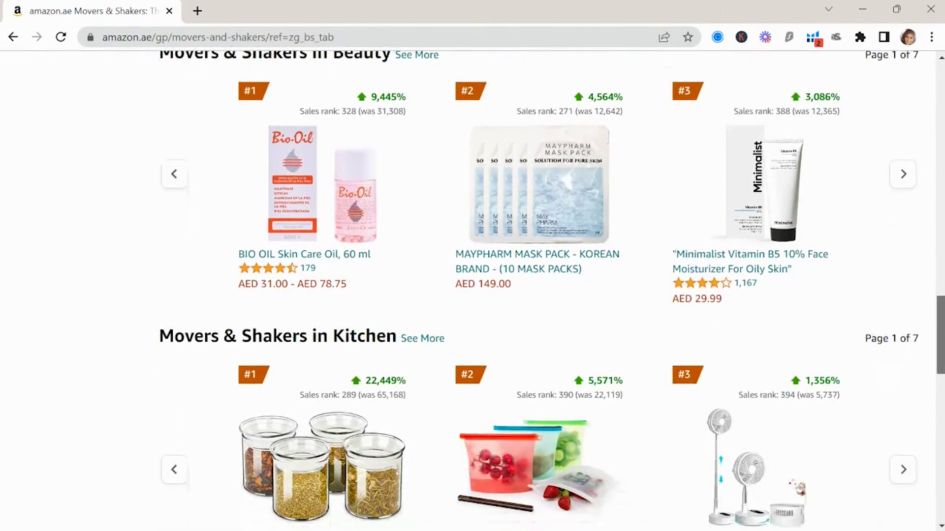
{"action": "scroll", "coordinate": [480, 291], "scroll_direction": "down", "scroll_amount": 4}
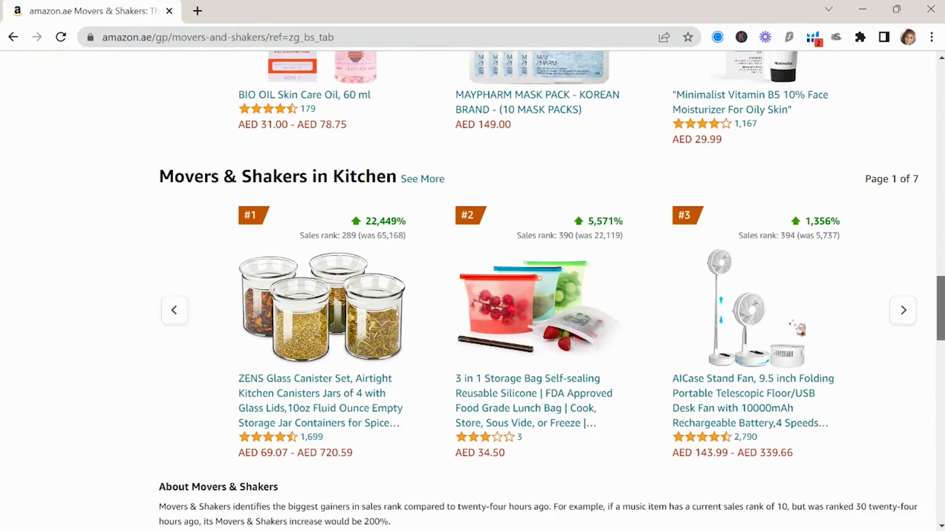
{"action": "scroll", "coordinate": [480, 290], "scroll_direction": "down", "scroll_amount": 1}
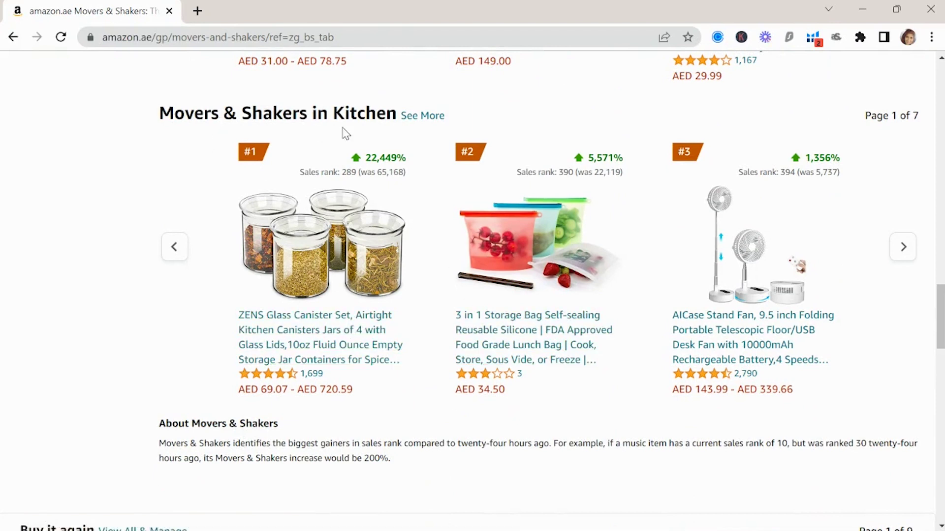
Open the ZENS Glass Canister Set from the Kitchen movers and review its sizes, product details and seller information.
{"action": "left_click", "coordinate": [363, 353]}
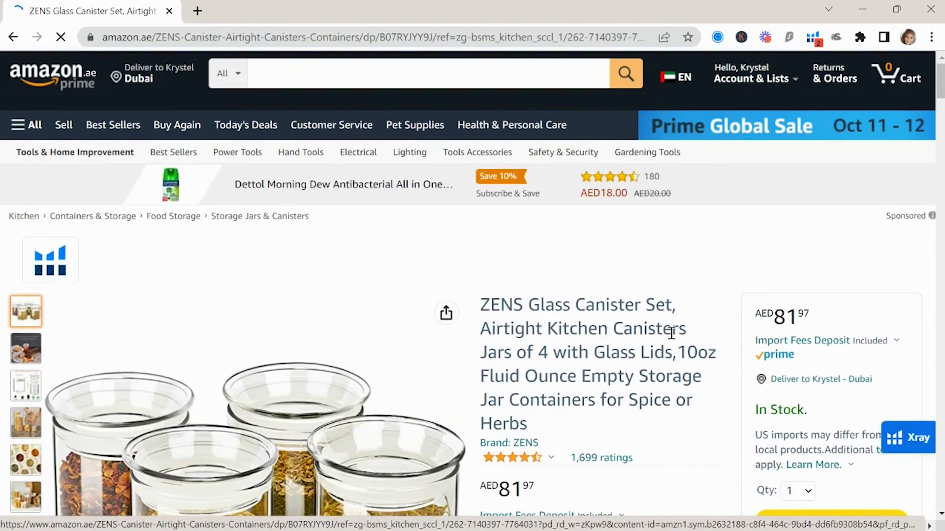
{"action": "scroll", "coordinate": [672, 334], "scroll_direction": "down", "scroll_amount": 8}
{"action": "scroll", "coordinate": [646, 427], "scroll_direction": "down", "scroll_amount": 3}
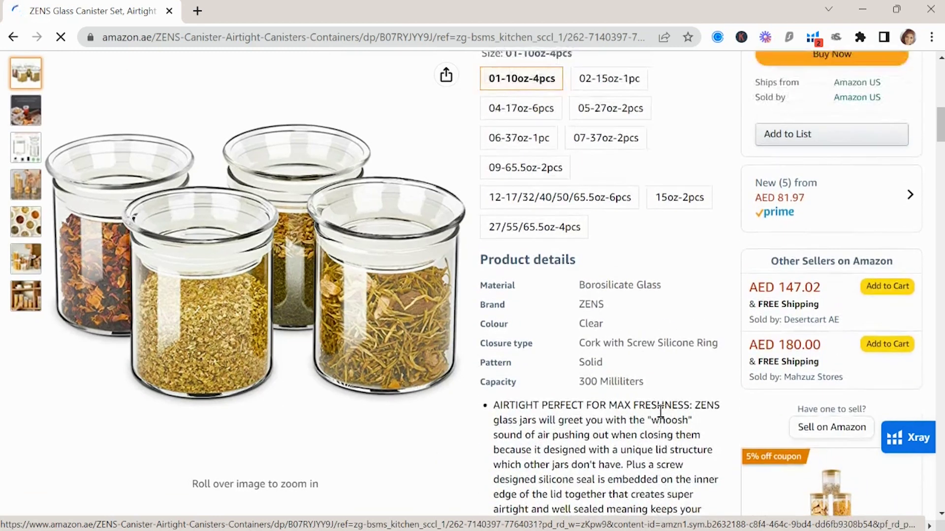
{"action": "scroll", "coordinate": [659, 411], "scroll_direction": "up", "scroll_amount": 10}
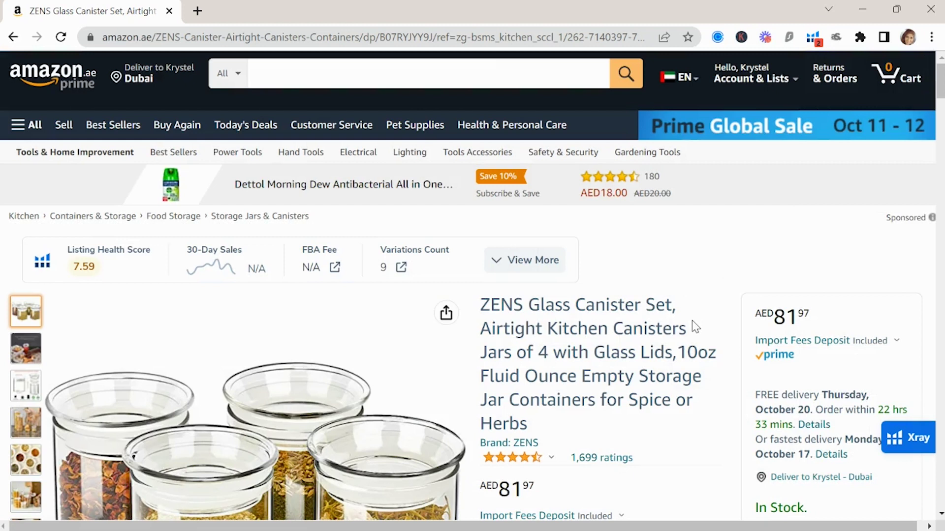
{"action": "scroll", "coordinate": [691, 320], "scroll_direction": "down", "scroll_amount": 4}
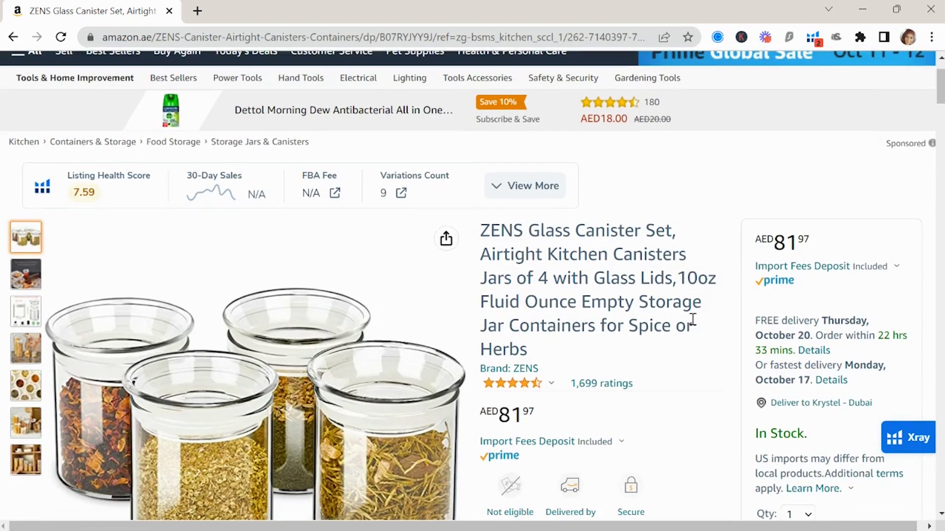
{"action": "scroll", "coordinate": [695, 273], "scroll_direction": "down", "scroll_amount": 3}
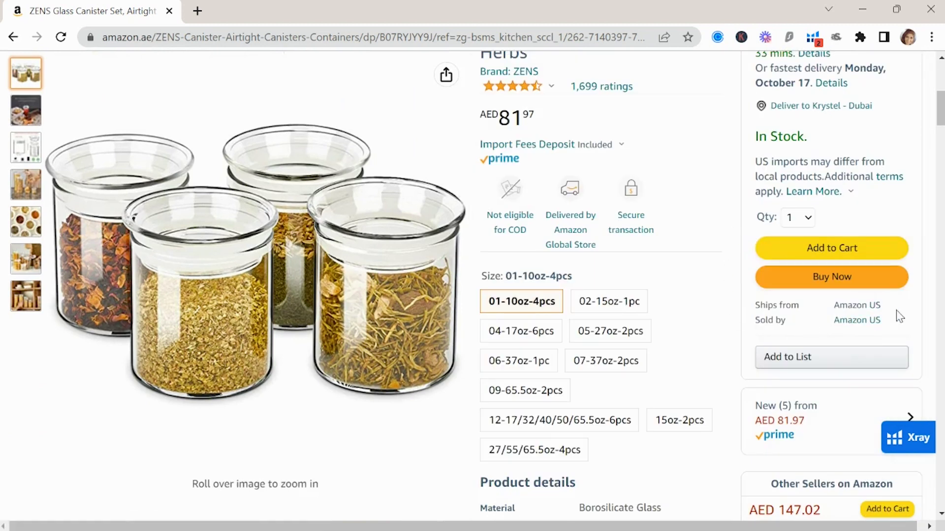
{"action": "scroll", "coordinate": [733, 322], "scroll_direction": "down", "scroll_amount": 2}
{"action": "scroll", "coordinate": [733, 322], "scroll_direction": "up", "scroll_amount": 10}
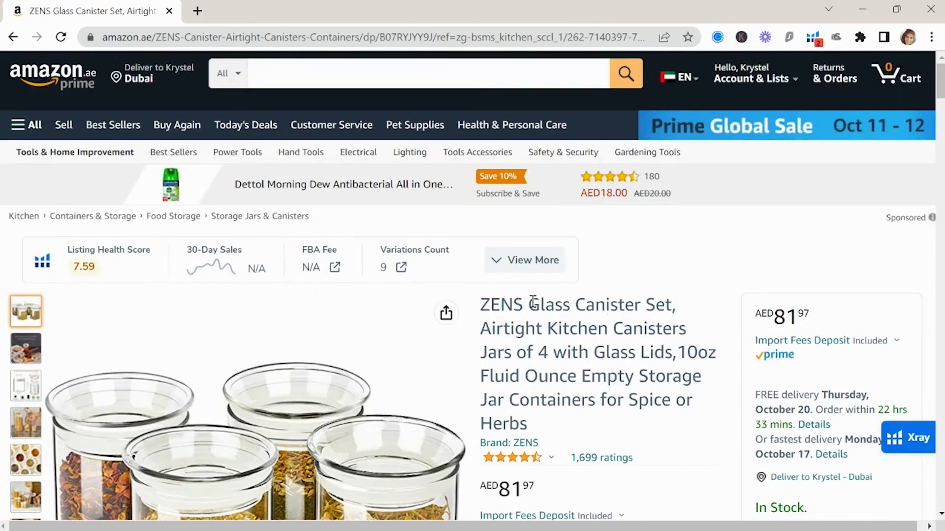
Search Amazon.ae for "glass canisters" and look through the resulting product listings.
{"action": "left_click", "coordinate": [463, 75]}
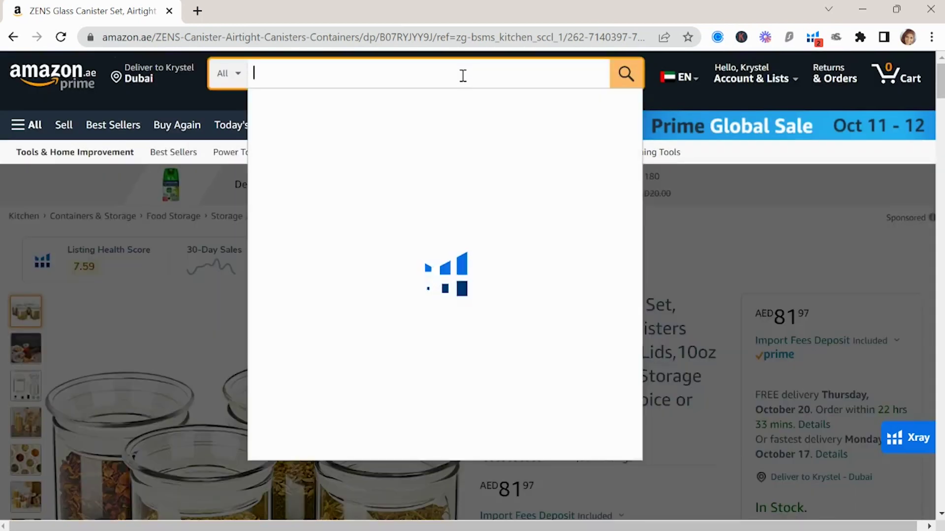
{"action": "type", "text": "glass "}
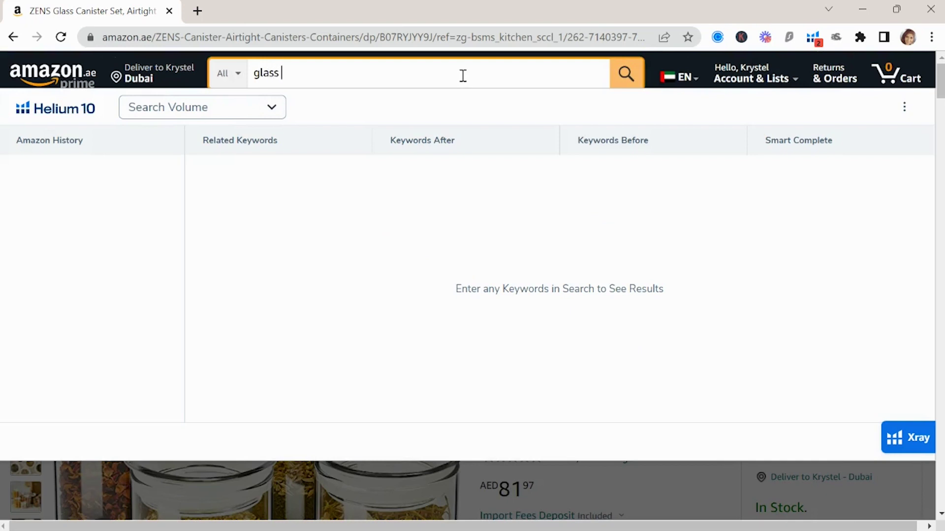
{"action": "type", "text": "canisters"}
{"action": "key", "text": "Return"}
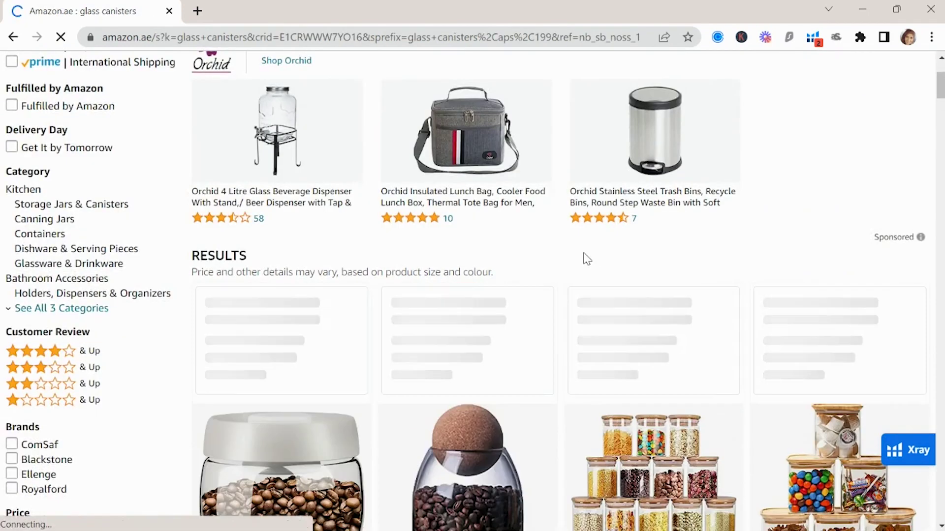
{"action": "scroll", "coordinate": [586, 258], "scroll_direction": "down", "scroll_amount": 6}
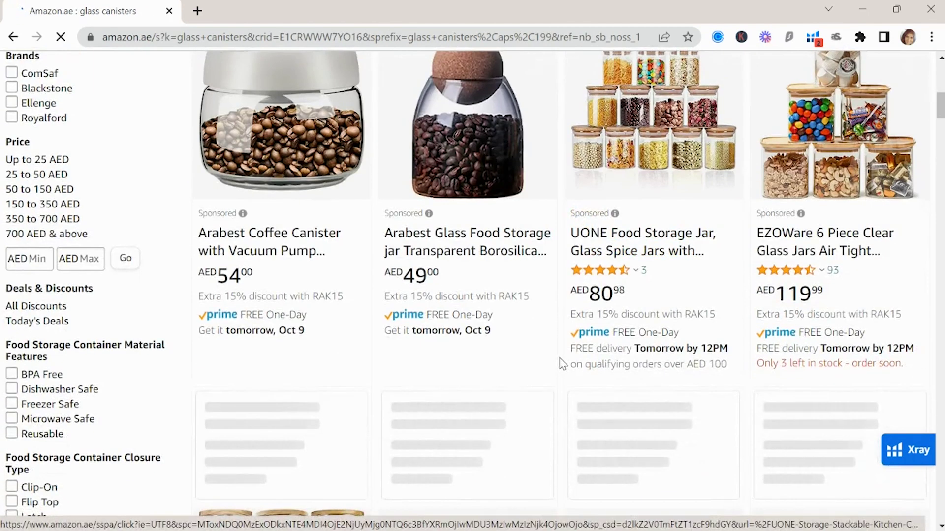
{"action": "scroll", "coordinate": [527, 344], "scroll_direction": "down", "scroll_amount": 5}
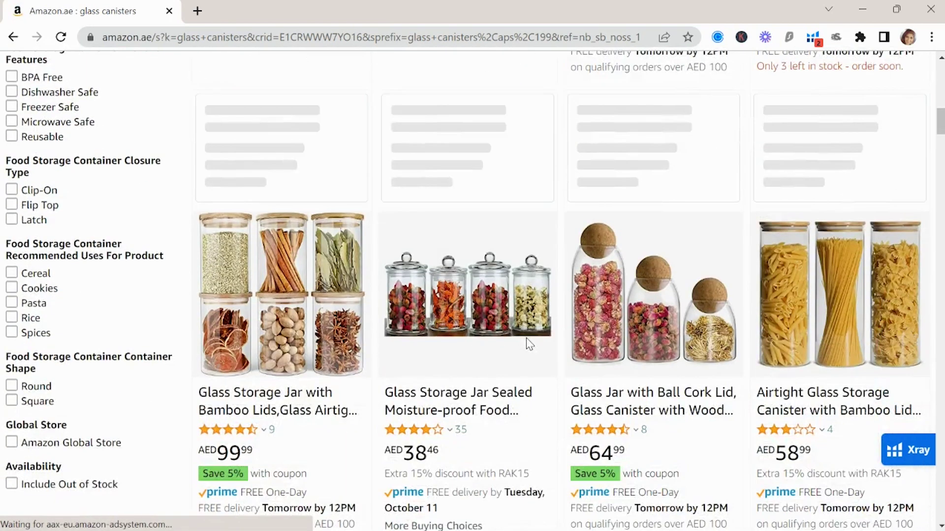
{"action": "scroll", "coordinate": [527, 344], "scroll_direction": "up", "scroll_amount": 10}
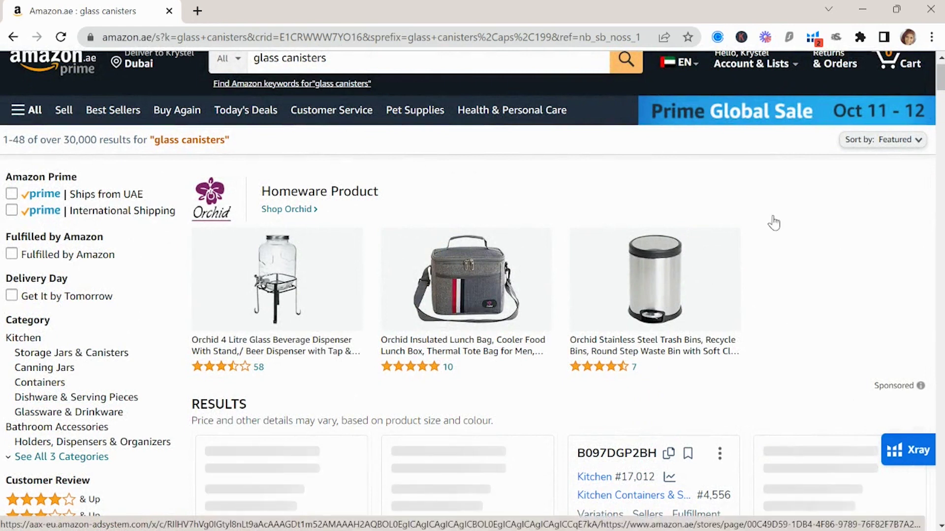
Run Helium 10's Xray product research on the glass canisters results and examine the products' sales, revenue and BSR.
{"action": "left_click", "coordinate": [813, 39]}
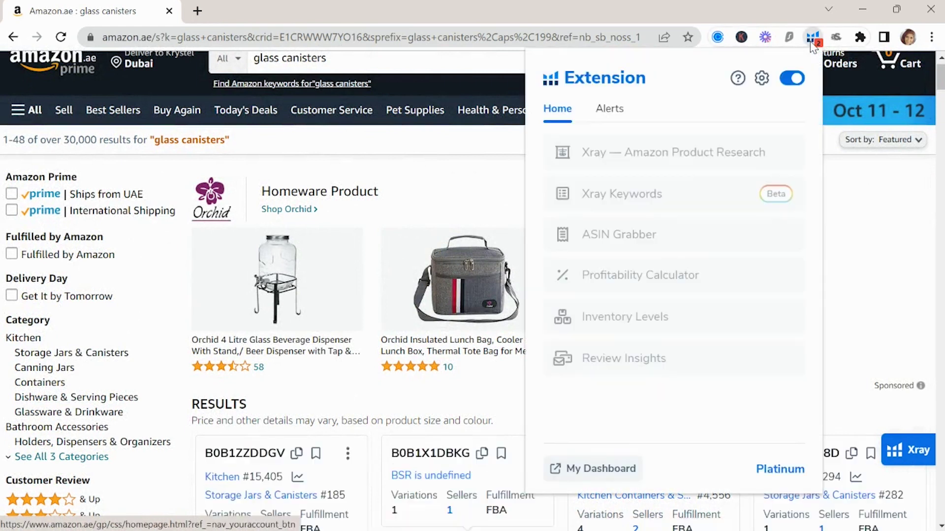
{"action": "left_click", "coordinate": [675, 162]}
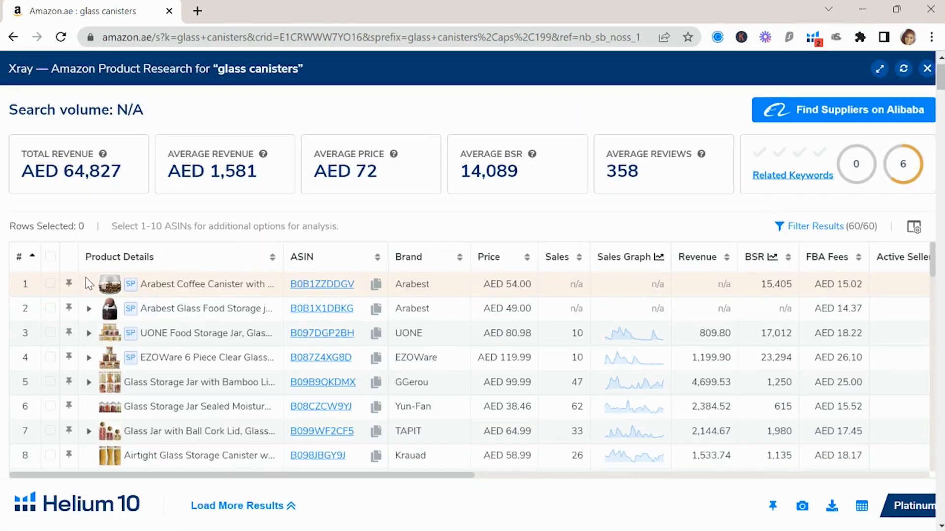
{"action": "mouse_move", "coordinate": [133, 364]}
{"action": "scroll", "coordinate": [936, 270], "scroll_direction": "down", "scroll_amount": 1}
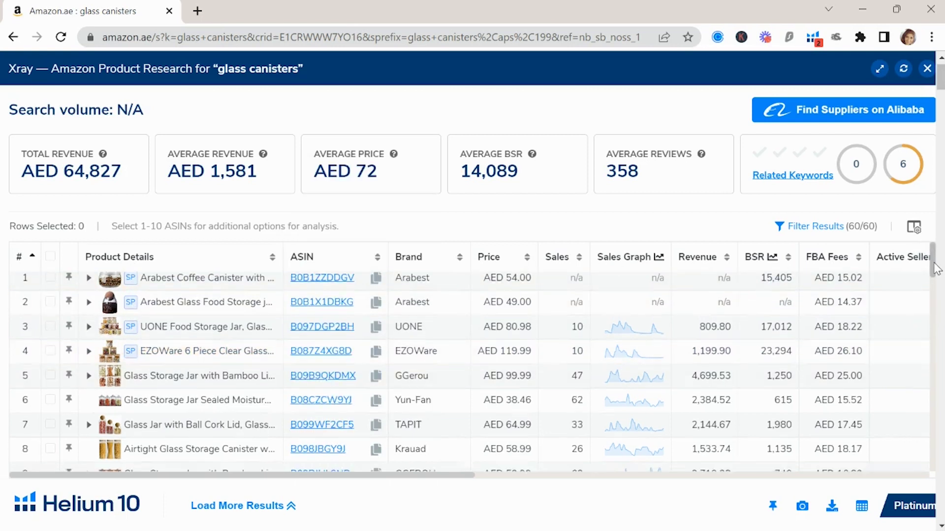
{"action": "left_click_drag", "start_coordinate": [933, 263], "coordinate": [934, 269]}
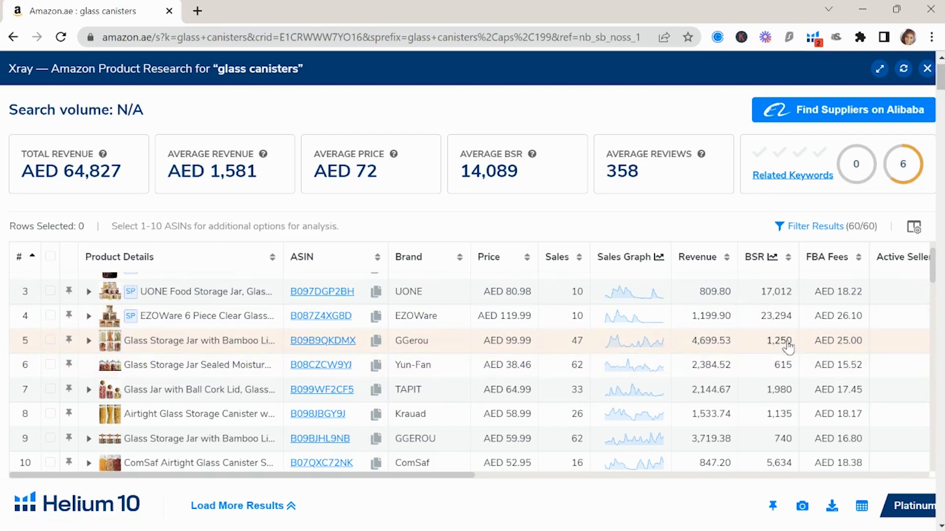
{"action": "left_click_drag", "start_coordinate": [447, 475], "coordinate": [428, 477]}
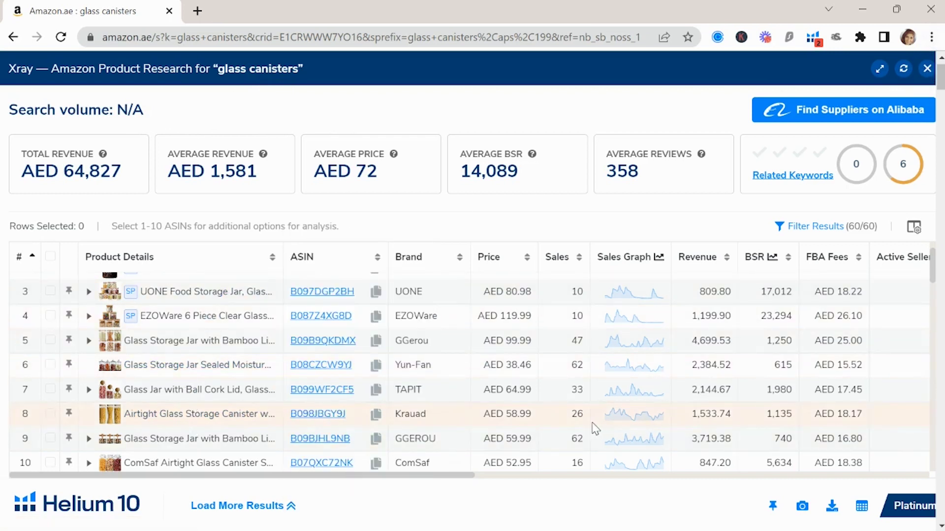
Open the GGerou Glass Storage Jar with Bamboo Lids priced AED 99.99 and review its description and Best Sellers Rank.
{"action": "mouse_move", "coordinate": [196, 350]}
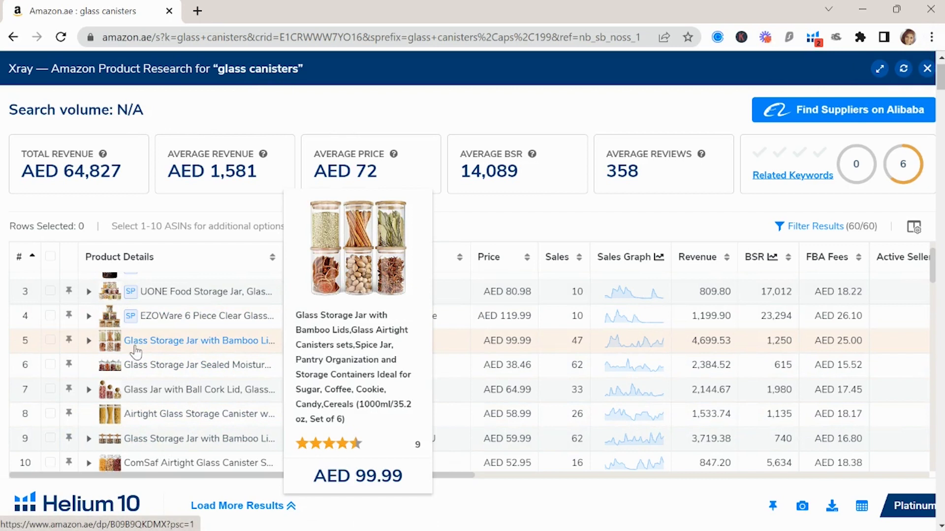
{"action": "left_click", "coordinate": [212, 345]}
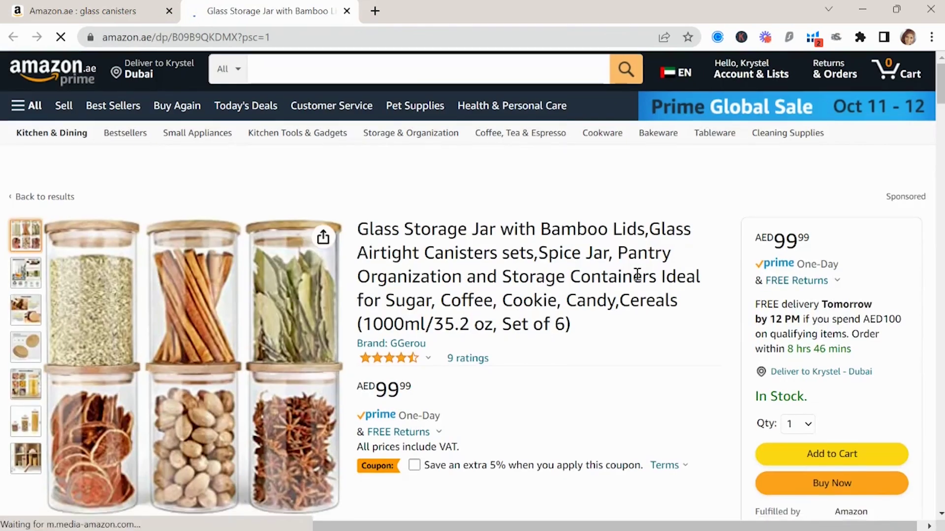
{"action": "scroll", "coordinate": [637, 276], "scroll_direction": "down", "scroll_amount": 6}
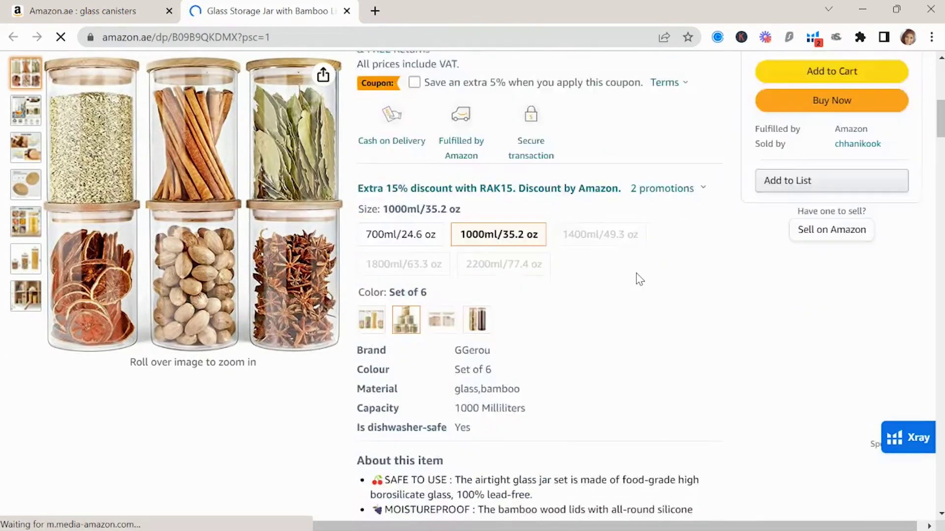
{"action": "scroll", "coordinate": [638, 279], "scroll_direction": "down", "scroll_amount": 6}
{"action": "scroll", "coordinate": [638, 276], "scroll_direction": "down", "scroll_amount": 3}
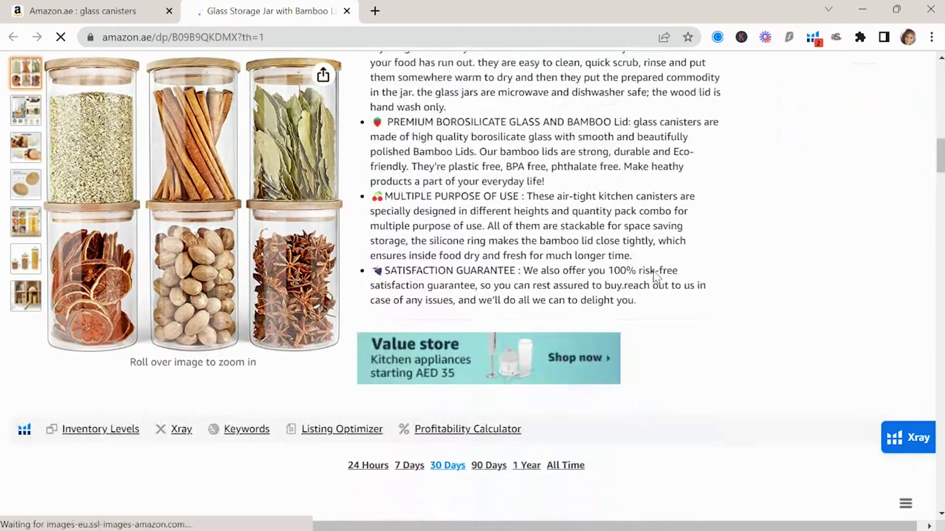
{"action": "scroll", "coordinate": [776, 448], "scroll_direction": "down", "scroll_amount": 10}
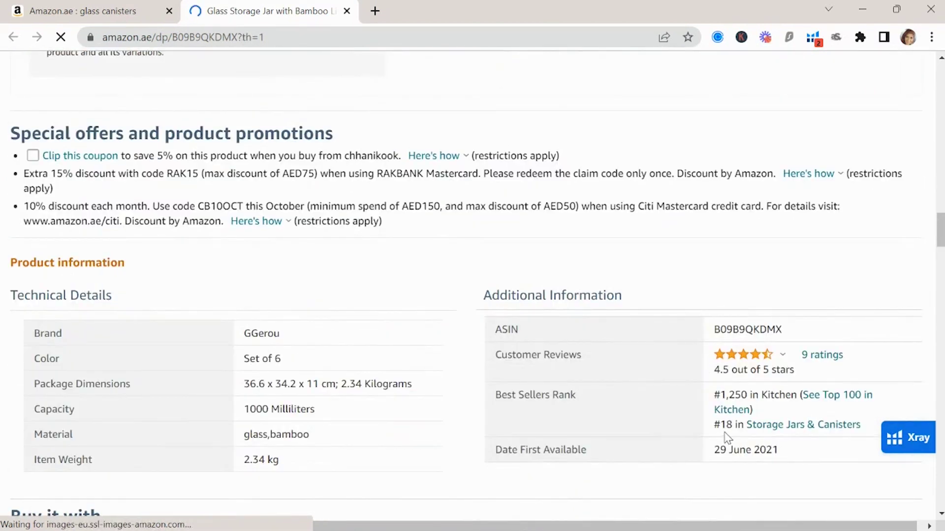
{"action": "scroll", "coordinate": [650, 374], "scroll_direction": "up", "scroll_amount": 4}
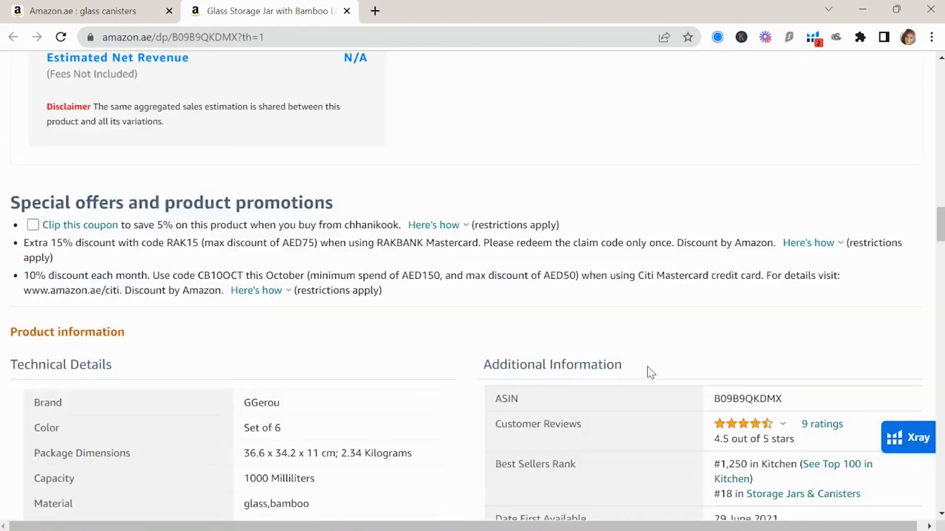
{"action": "scroll", "coordinate": [648, 372], "scroll_direction": "up", "scroll_amount": 12}
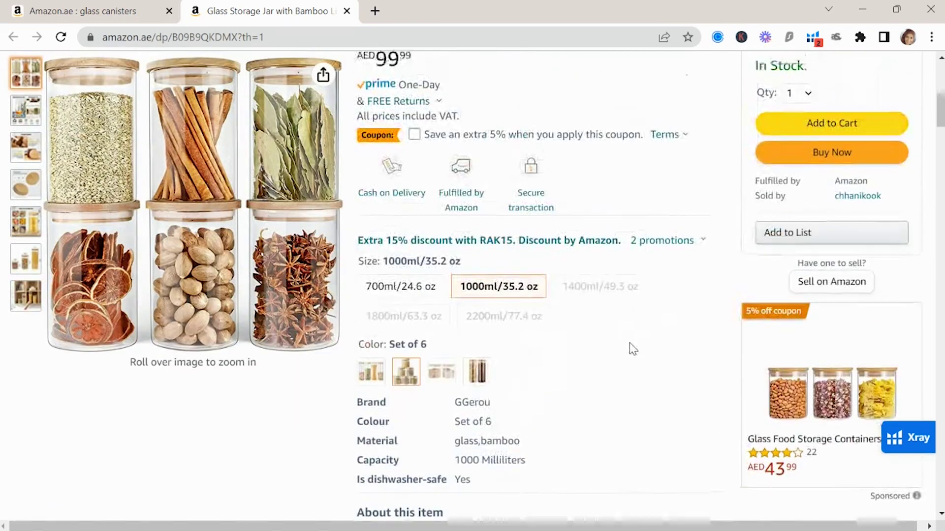
{"action": "scroll", "coordinate": [632, 350], "scroll_direction": "up", "scroll_amount": 2}
Show the Listing Health Score breakdown for the glass storage jar and check its images, listing text and review criteria.
{"action": "scroll", "coordinate": [601, 348], "scroll_direction": "down", "scroll_amount": 3}
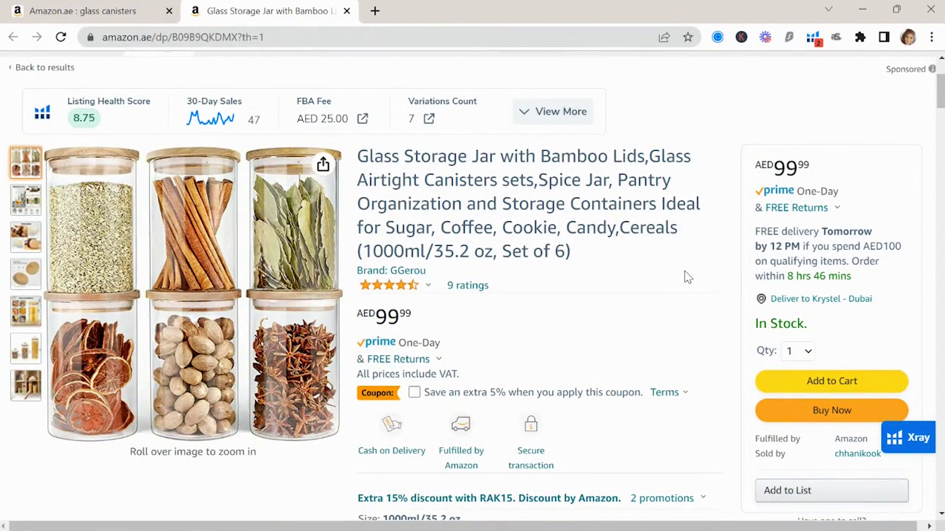
{"action": "left_click", "coordinate": [82, 125]}
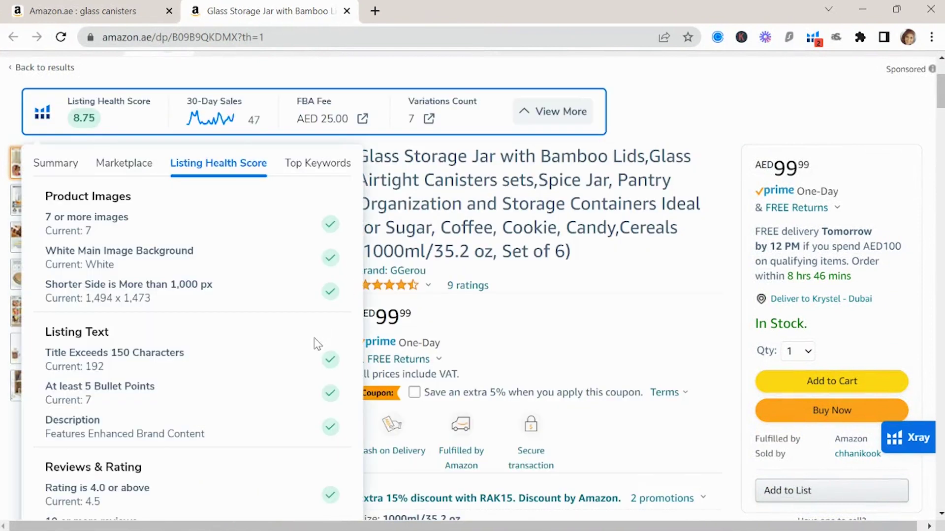
{"action": "scroll", "coordinate": [262, 329], "scroll_direction": "down", "scroll_amount": 3}
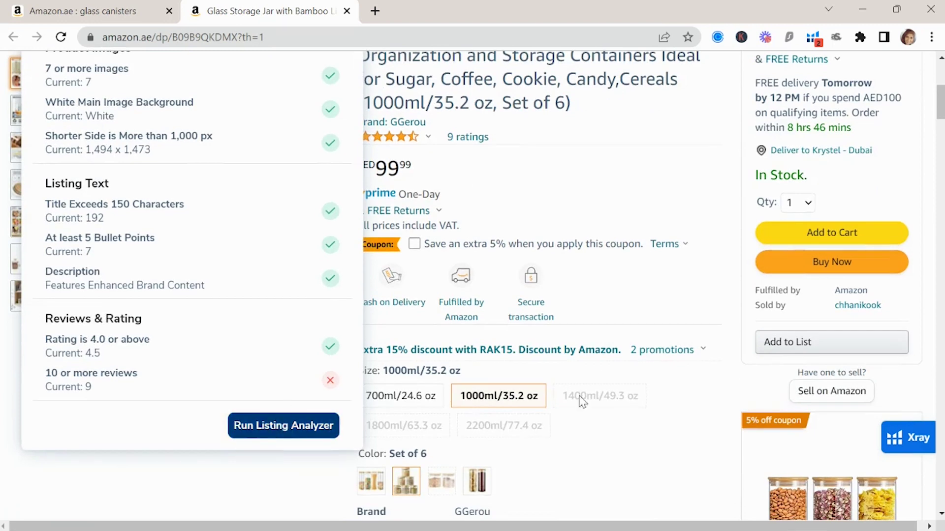
Run Listing Analyzer on the glass storage jar, review its metrics, competitor and keyword analysis, and open the full keyword list in Cerebro.
{"action": "scroll", "coordinate": [593, 398], "scroll_direction": "down", "scroll_amount": 2}
{"action": "scroll", "coordinate": [472, 309], "scroll_direction": "down", "scroll_amount": 8}
{"action": "scroll", "coordinate": [473, 315], "scroll_direction": "down", "scroll_amount": 12}
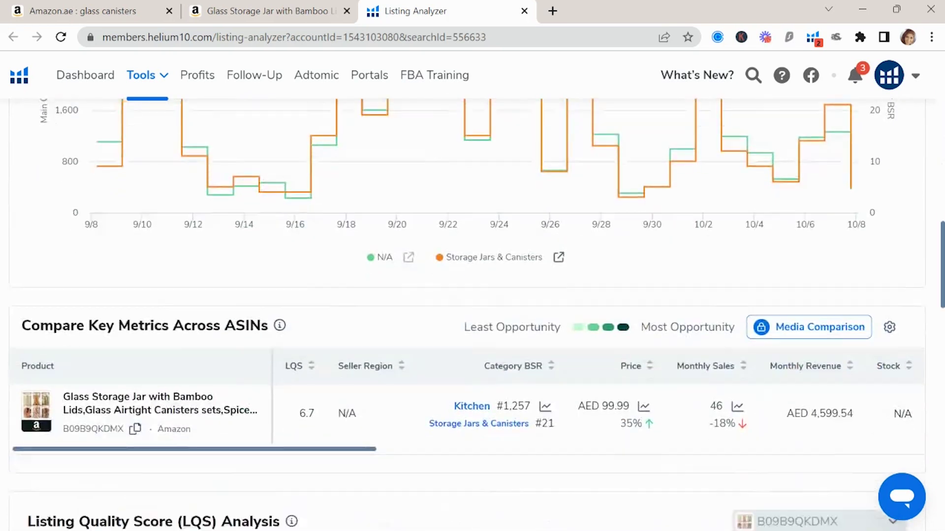
{"action": "scroll", "coordinate": [472, 315], "scroll_direction": "down", "scroll_amount": 10}
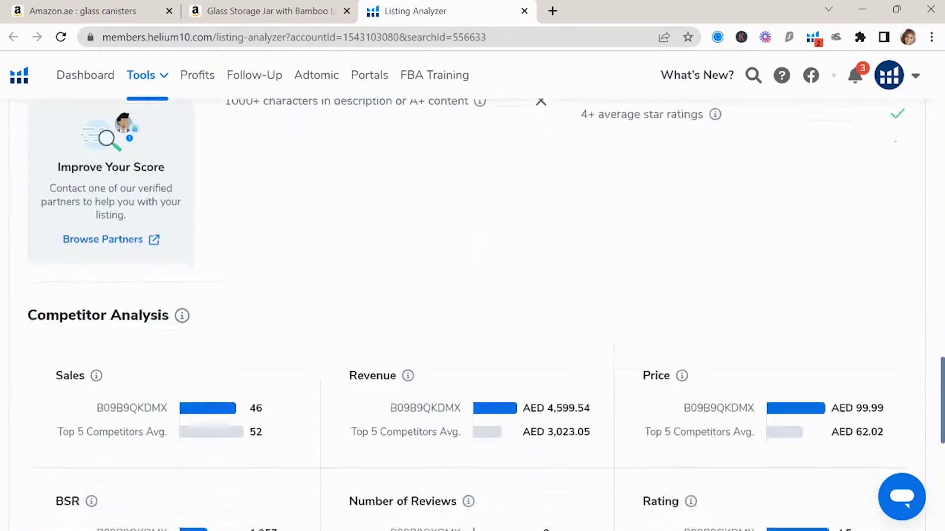
{"action": "scroll", "coordinate": [88, 404], "scroll_direction": "down", "scroll_amount": 1}
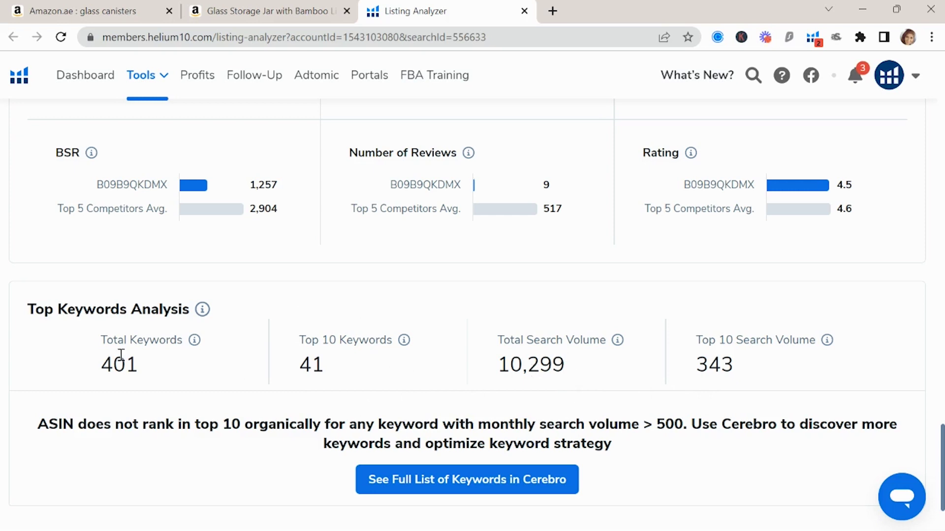
{"action": "left_click", "coordinate": [500, 481]}
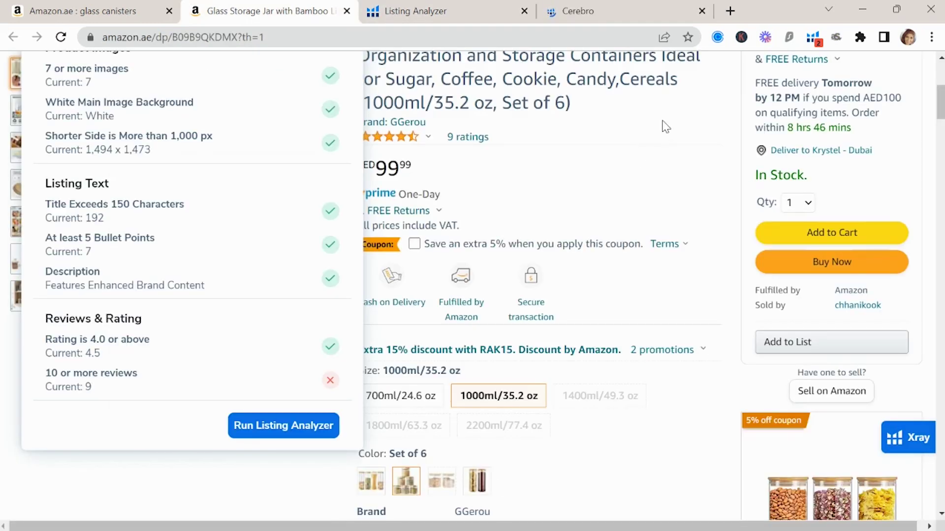
Return to the glass storage jar's product page and highlight "Glass Storage Jar" in the listing title.
{"action": "left_click", "coordinate": [666, 127]}
{"action": "scroll", "coordinate": [727, 196], "scroll_direction": "up", "scroll_amount": 3}
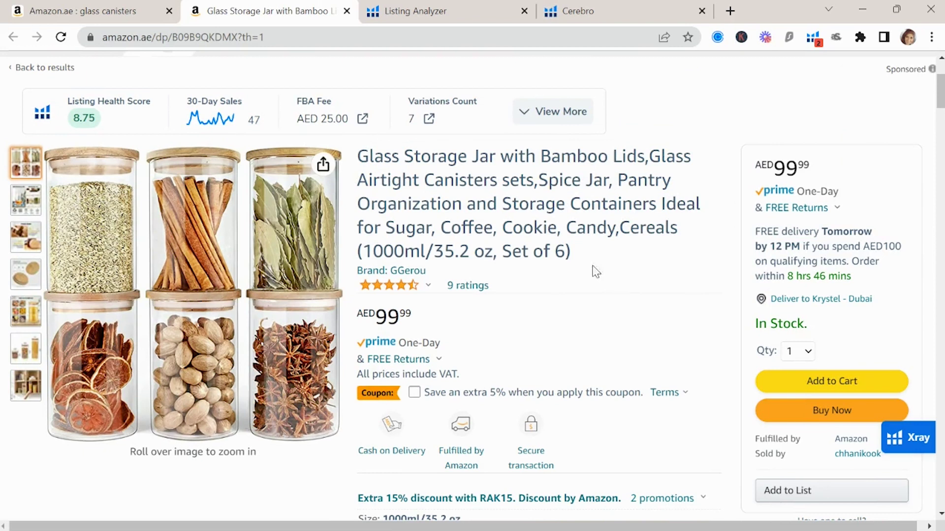
{"action": "left_click_drag", "start_coordinate": [360, 156], "coordinate": [492, 157]}
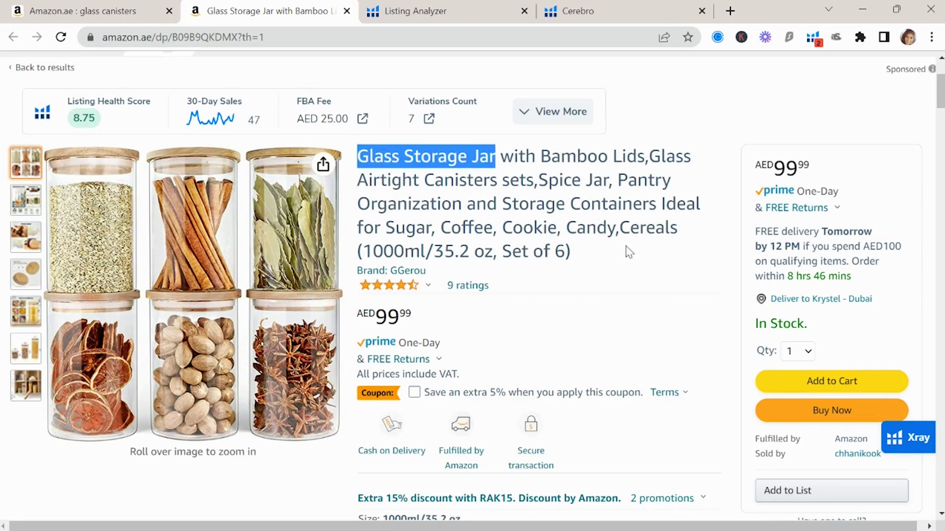
{"action": "scroll", "coordinate": [664, 261], "scroll_direction": "up", "scroll_amount": 3}
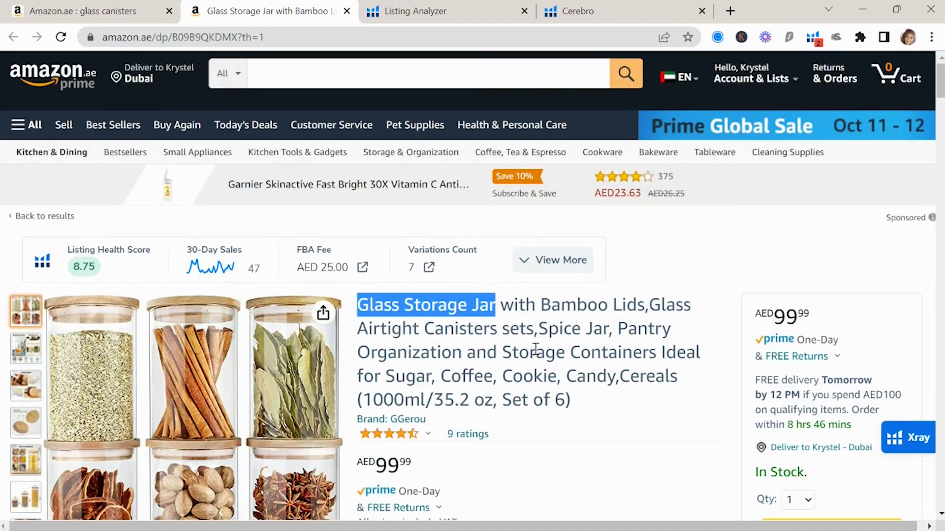
Examine the jar's keyword phrases in Cerebro, including their search volume, trend and competing products.
{"action": "left_click", "coordinate": [613, 10]}
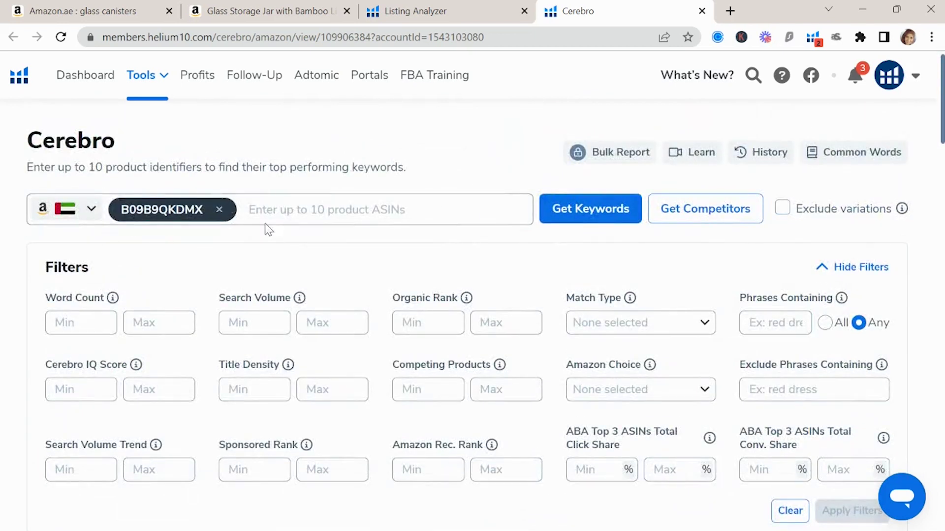
{"action": "scroll", "coordinate": [541, 246], "scroll_direction": "down", "scroll_amount": 10}
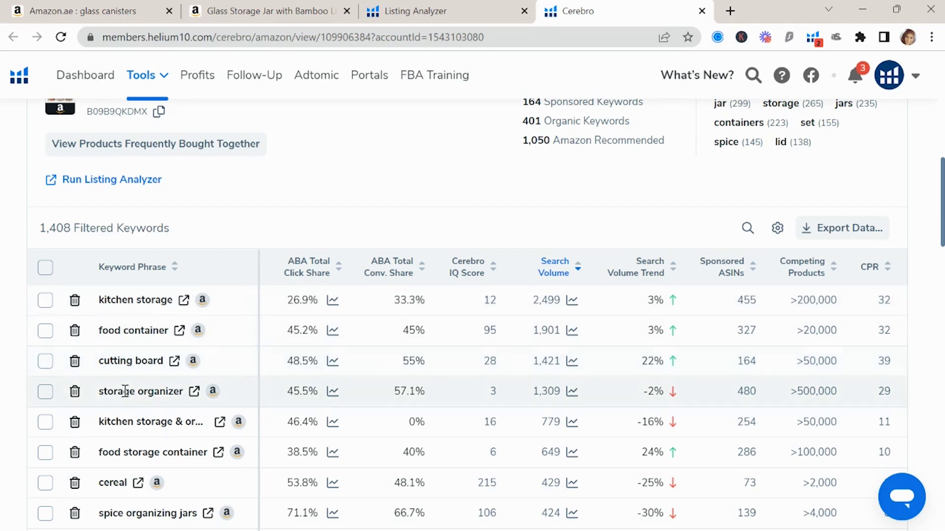
{"action": "scroll", "coordinate": [125, 392], "scroll_direction": "down", "scroll_amount": 1}
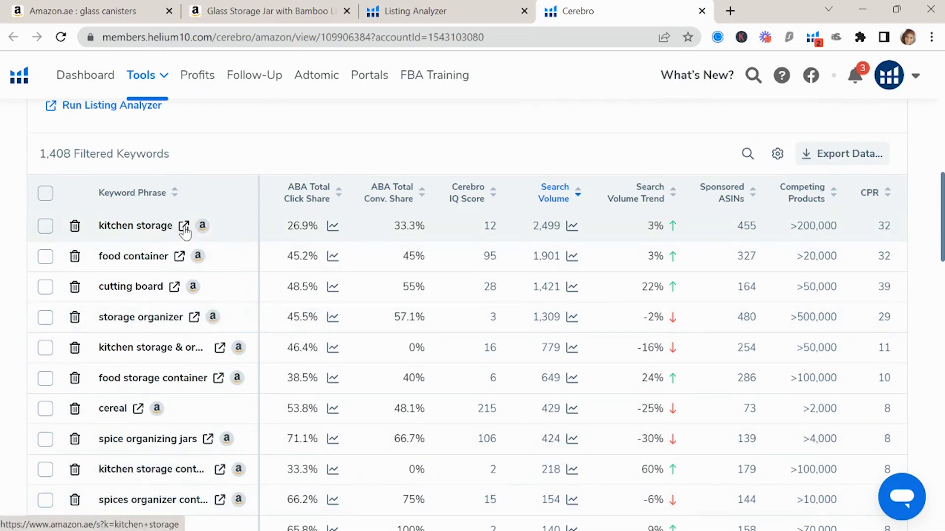
{"action": "scroll", "coordinate": [522, 148], "scroll_direction": "up", "scroll_amount": 1}
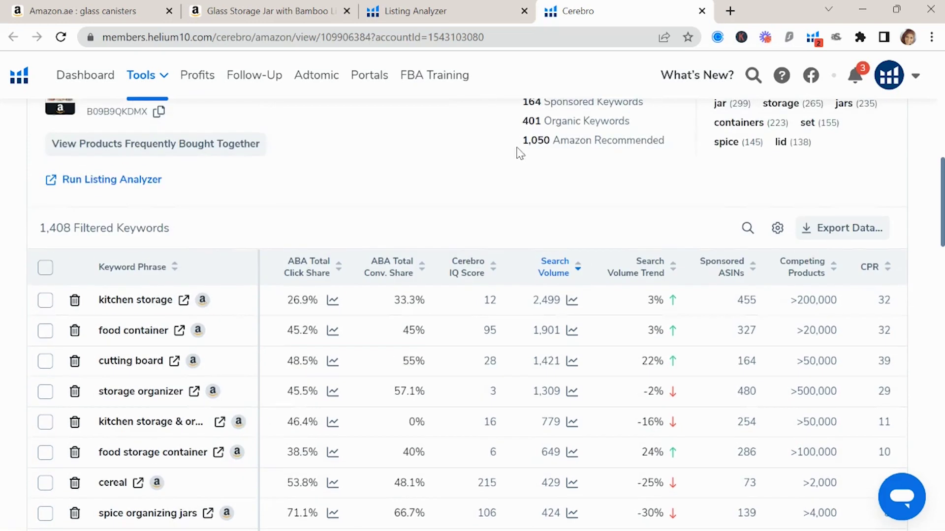
{"action": "scroll", "coordinate": [243, 249], "scroll_direction": "up", "scroll_amount": 4}
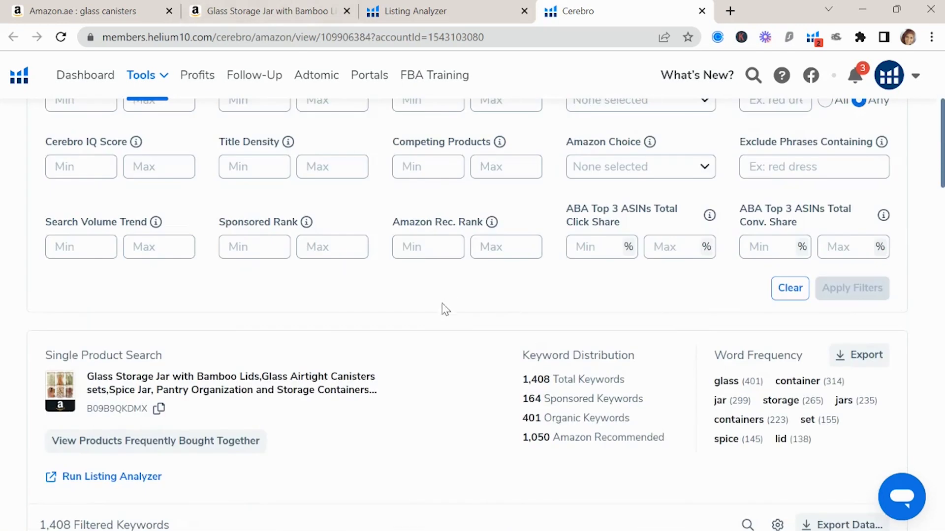
Go back to the glass storage jar's product page and open the storefront of its seller, chhanikook.
{"action": "left_click", "coordinate": [337, 12]}
{"action": "scroll", "coordinate": [701, 246], "scroll_direction": "down", "scroll_amount": 4}
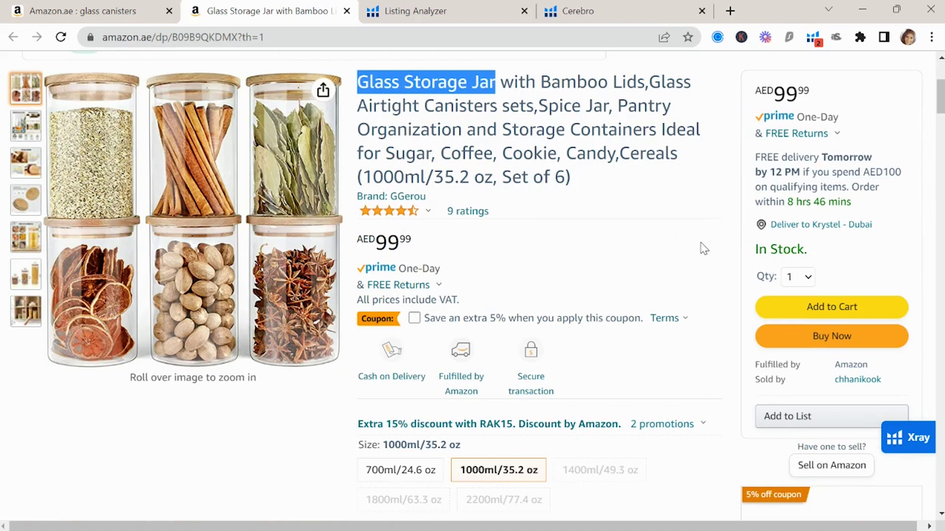
{"action": "scroll", "coordinate": [639, 293], "scroll_direction": "up", "scroll_amount": 3}
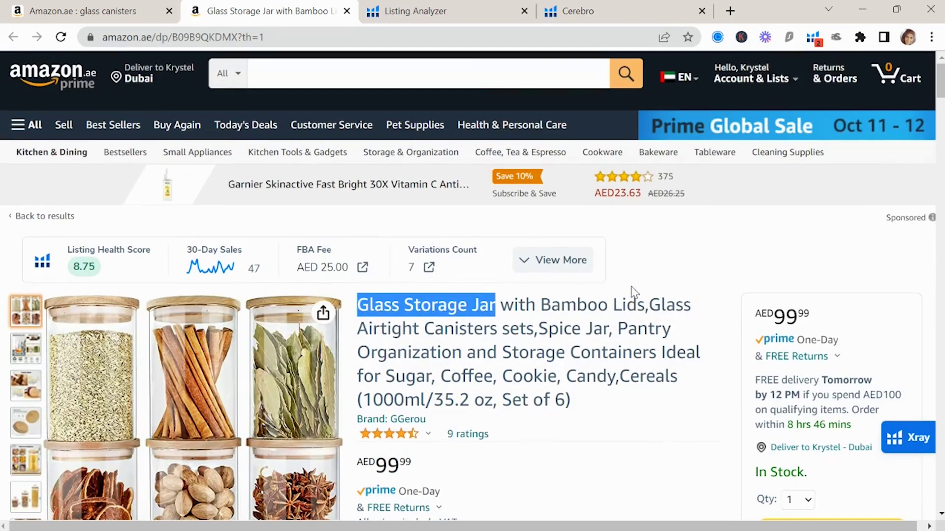
{"action": "left_click", "coordinate": [627, 306]}
{"action": "scroll", "coordinate": [628, 306], "scroll_direction": "down", "scroll_amount": 3}
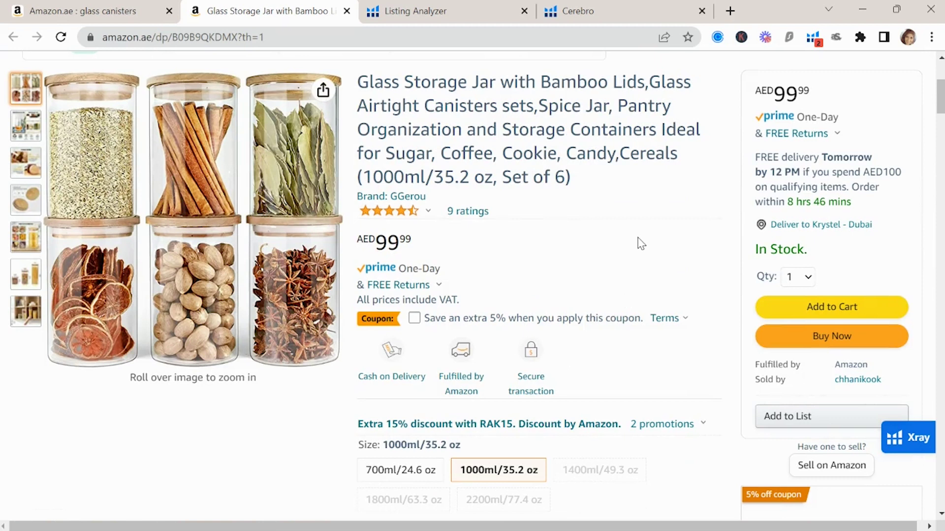
{"action": "scroll", "coordinate": [640, 243], "scroll_direction": "up", "scroll_amount": 3}
{"action": "scroll", "coordinate": [641, 243], "scroll_direction": "down", "scroll_amount": 7}
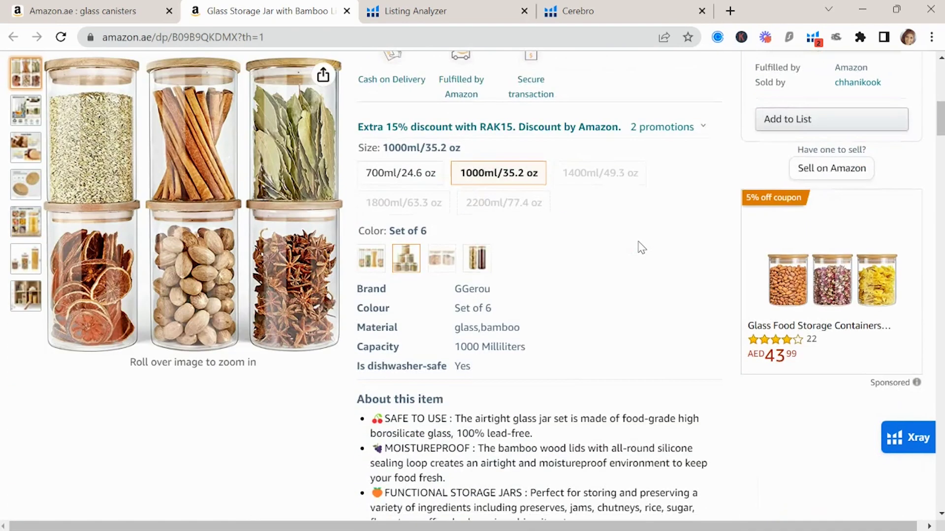
{"action": "left_click", "coordinate": [867, 84]}
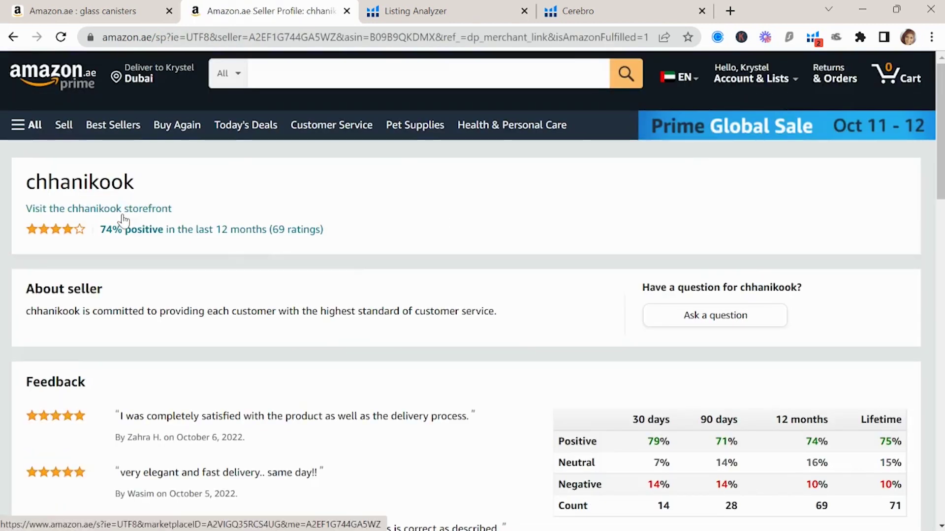
{"action": "left_click", "coordinate": [120, 206]}
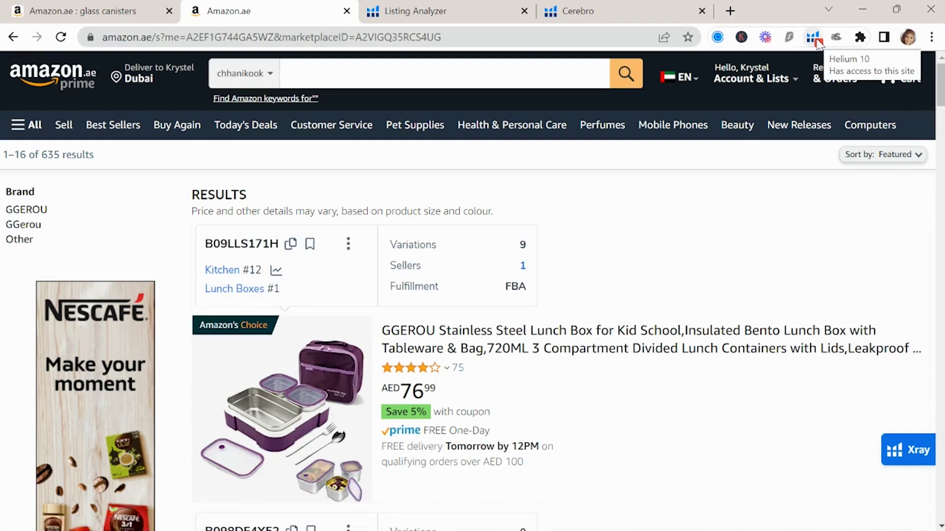
Run Helium 10's Xray product research on the chhanikook storefront and examine the products' sales, revenue and BSR.
{"action": "scroll", "coordinate": [731, 268], "scroll_direction": "down", "scroll_amount": 6}
{"action": "scroll", "coordinate": [734, 269], "scroll_direction": "up", "scroll_amount": 6}
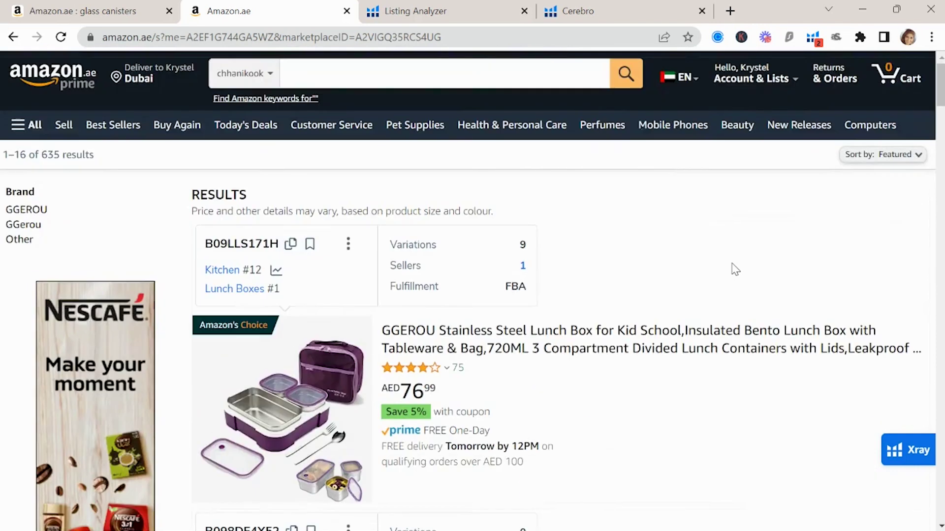
{"action": "left_click", "coordinate": [815, 36]}
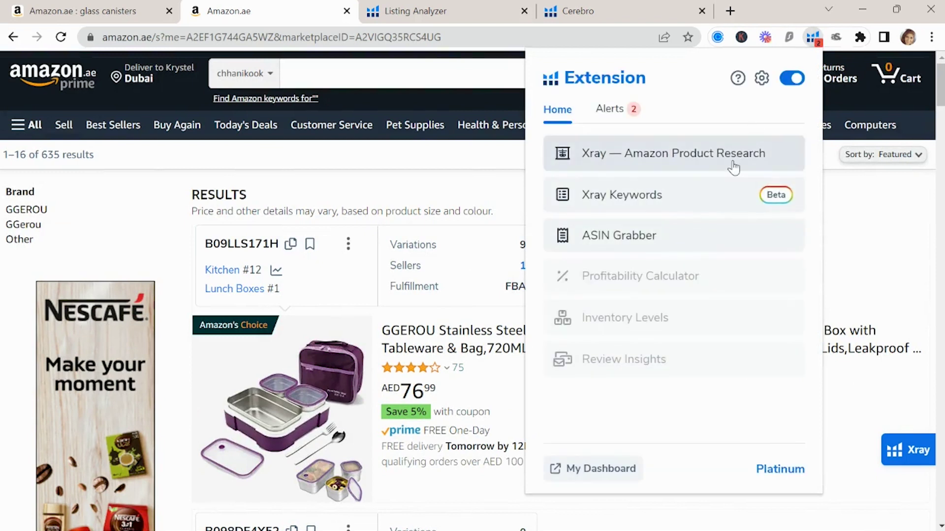
{"action": "left_click", "coordinate": [733, 161]}
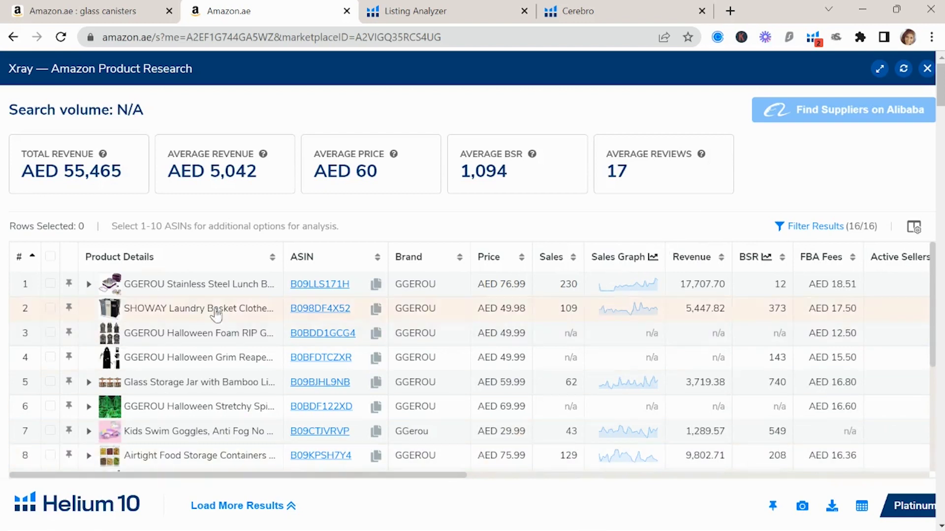
{"action": "mouse_move", "coordinate": [160, 290]}
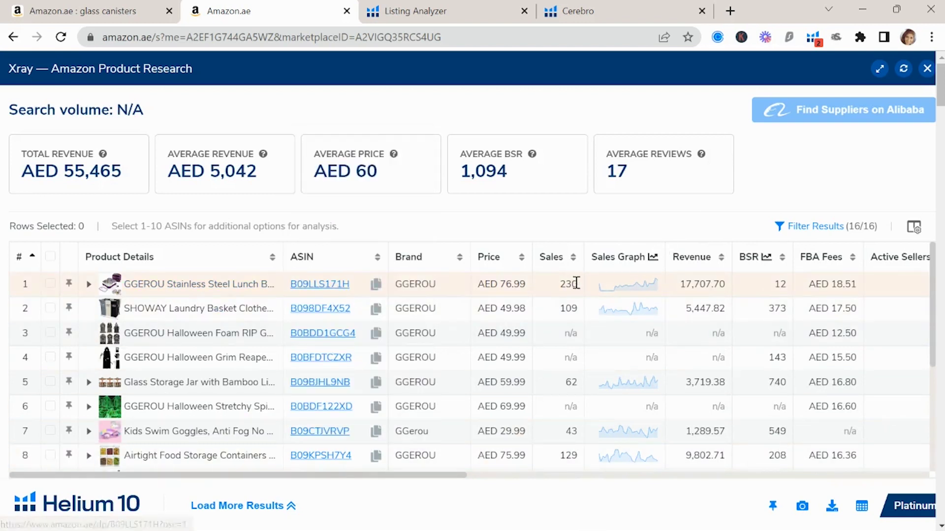
{"action": "left_click_drag", "start_coordinate": [934, 284], "coordinate": [931, 304]}
{"action": "mouse_move", "coordinate": [149, 431]}
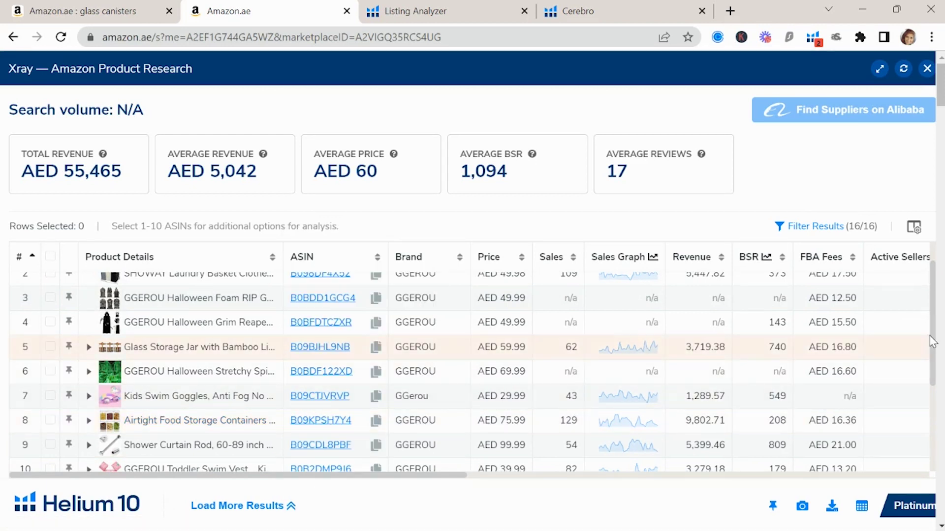
Open the GGEROU Stainless Steel Lunch Box listing from the first row of the Xray results.
{"action": "left_click_drag", "start_coordinate": [935, 338], "coordinate": [924, 272]}
{"action": "left_click", "coordinate": [216, 291]}
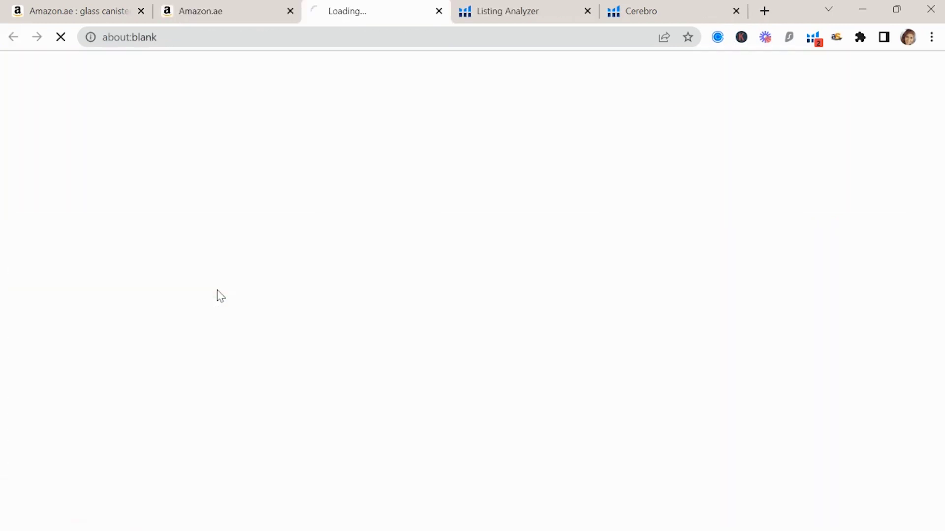